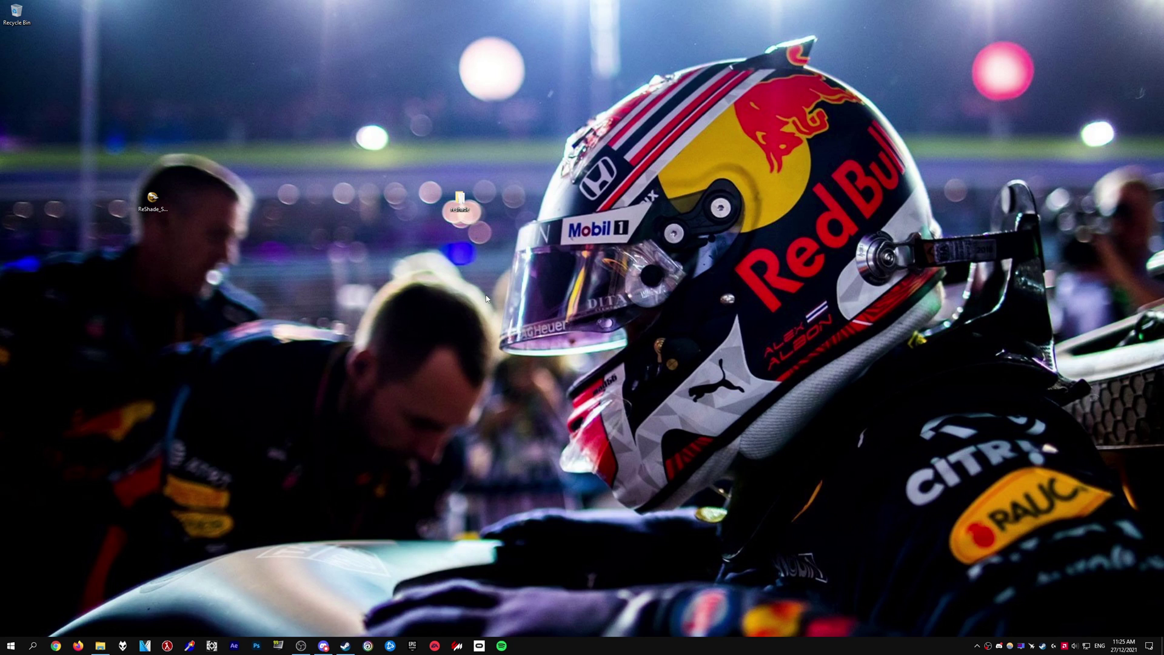
Run ReShade_Setup_4.9.1.exe past the security warning, then move the four ReShade files beside the reshade folder
double_click(152, 200)
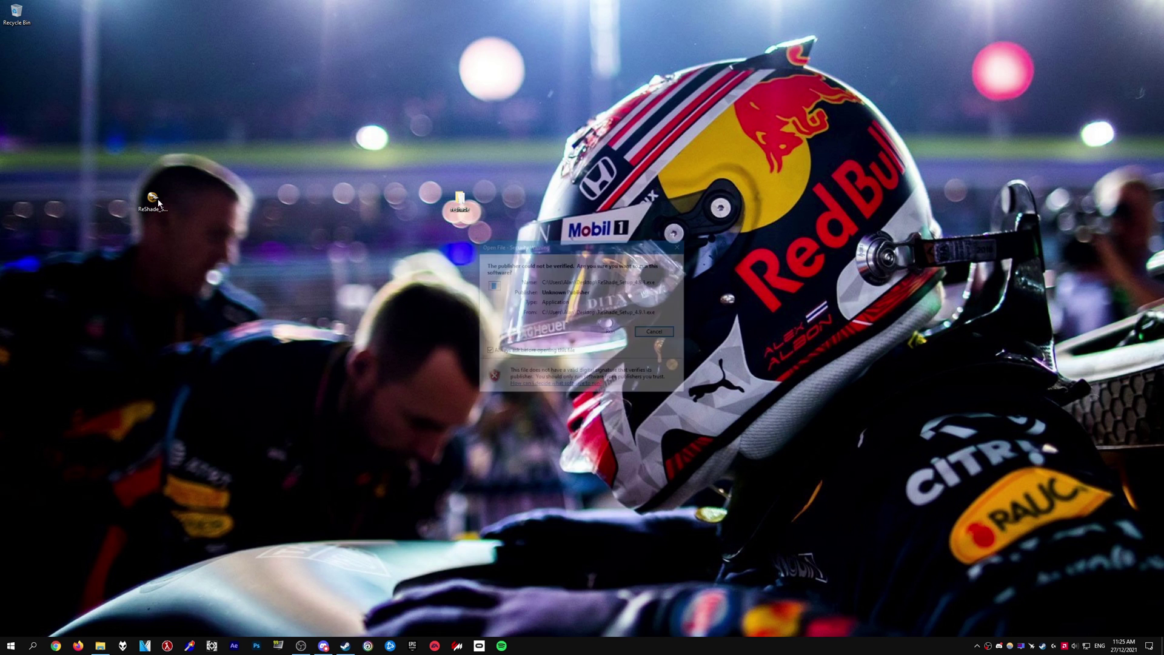
click(598, 331)
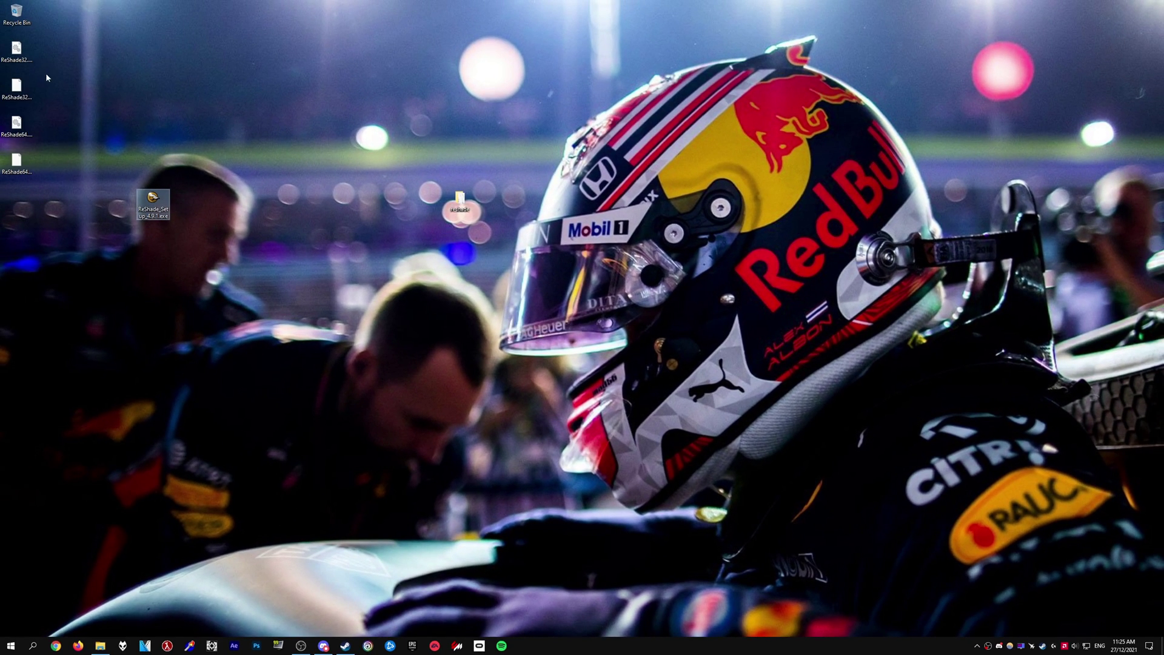
drag(63, 166, 243, 176)
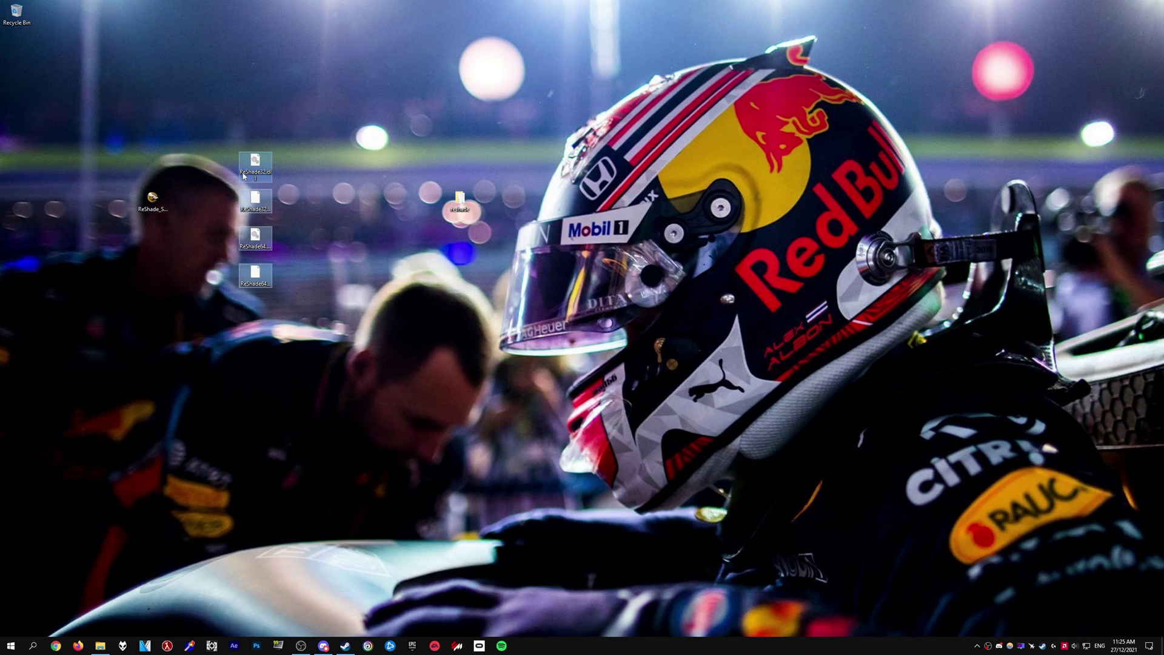
click(303, 266)
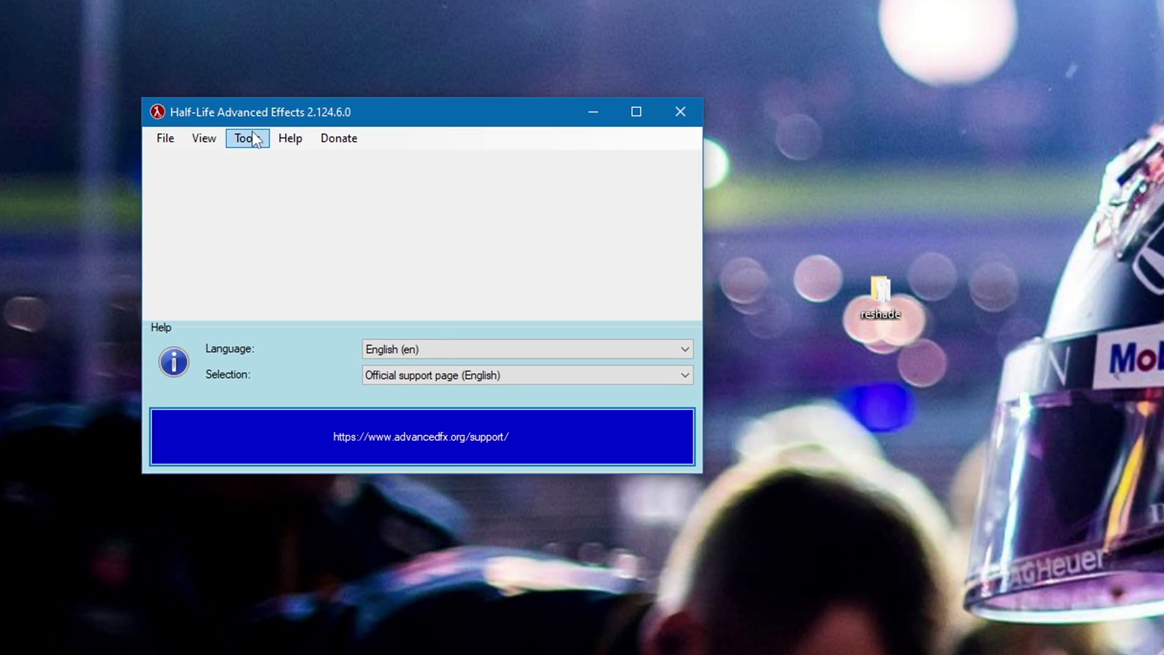
In HLAE's Custom Loader, add AfxHookSource.dll from the HLAE folder to the DLLs to inject
click(222, 134)
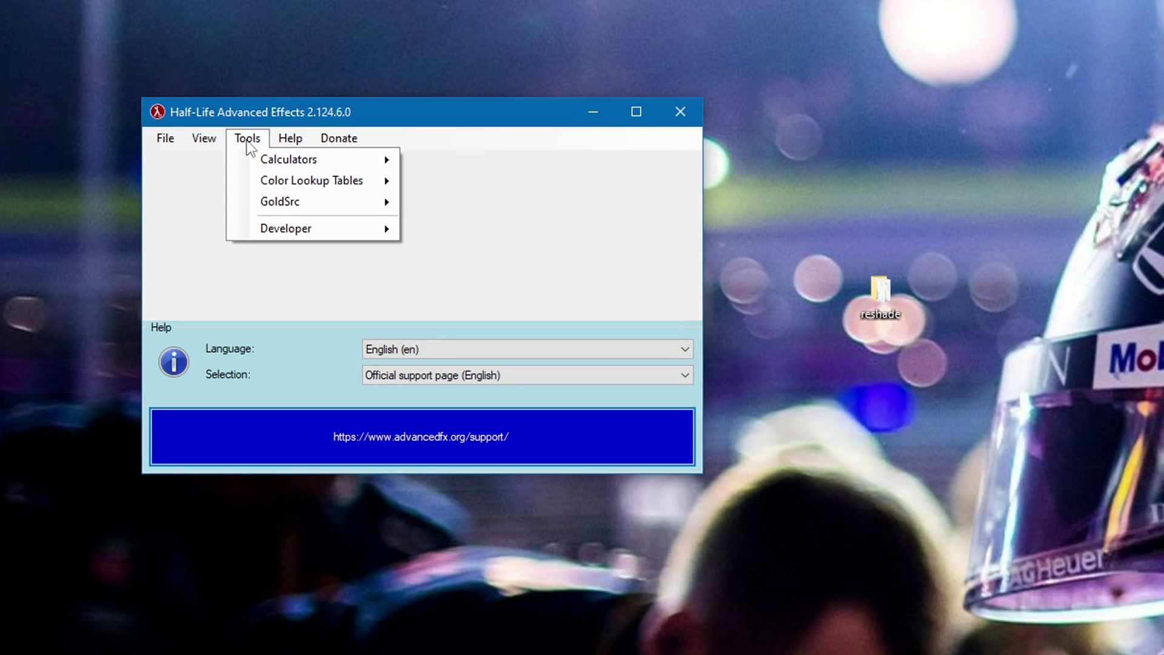
mouse_move(382, 236)
click(501, 228)
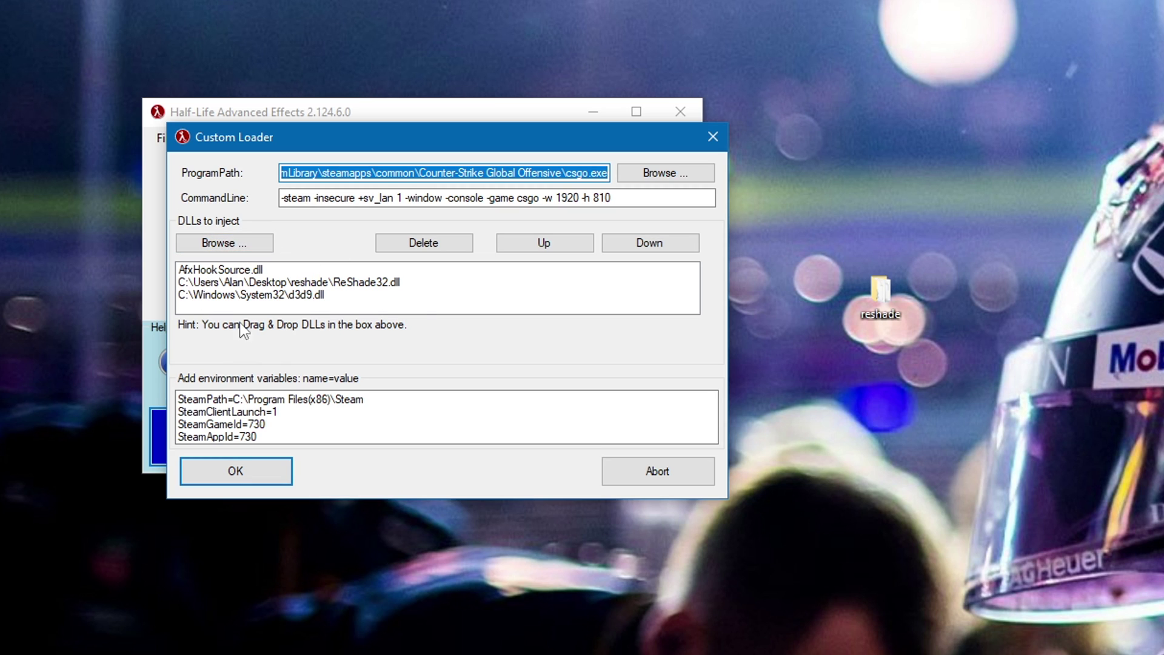
click(226, 271)
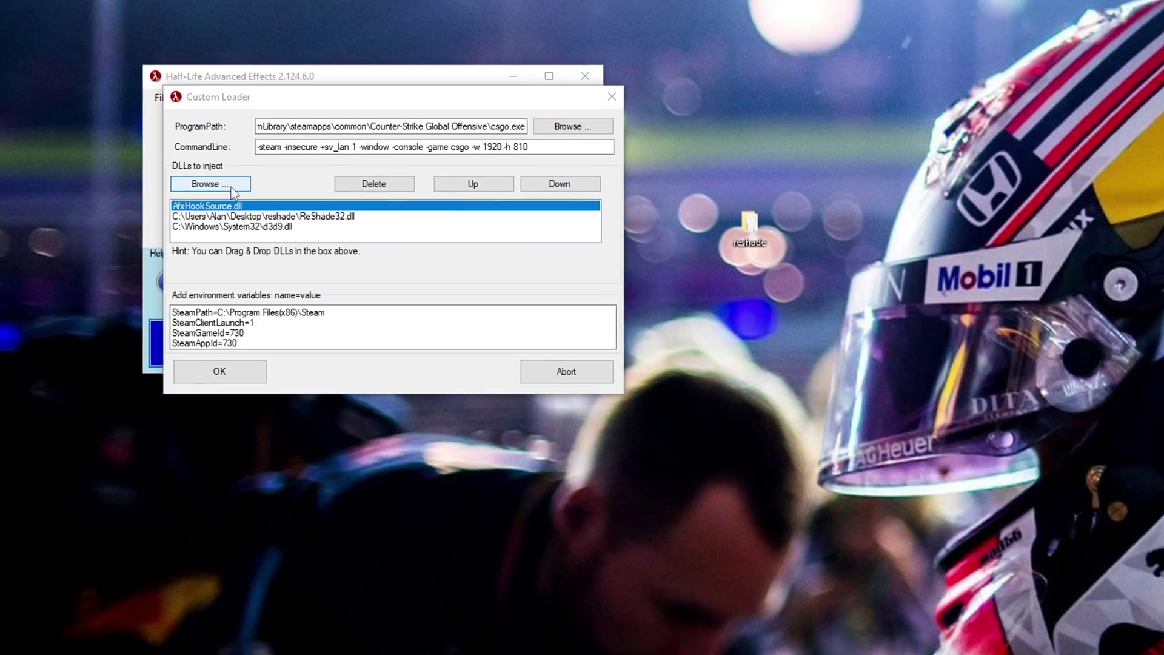
click(233, 193)
click(383, 322)
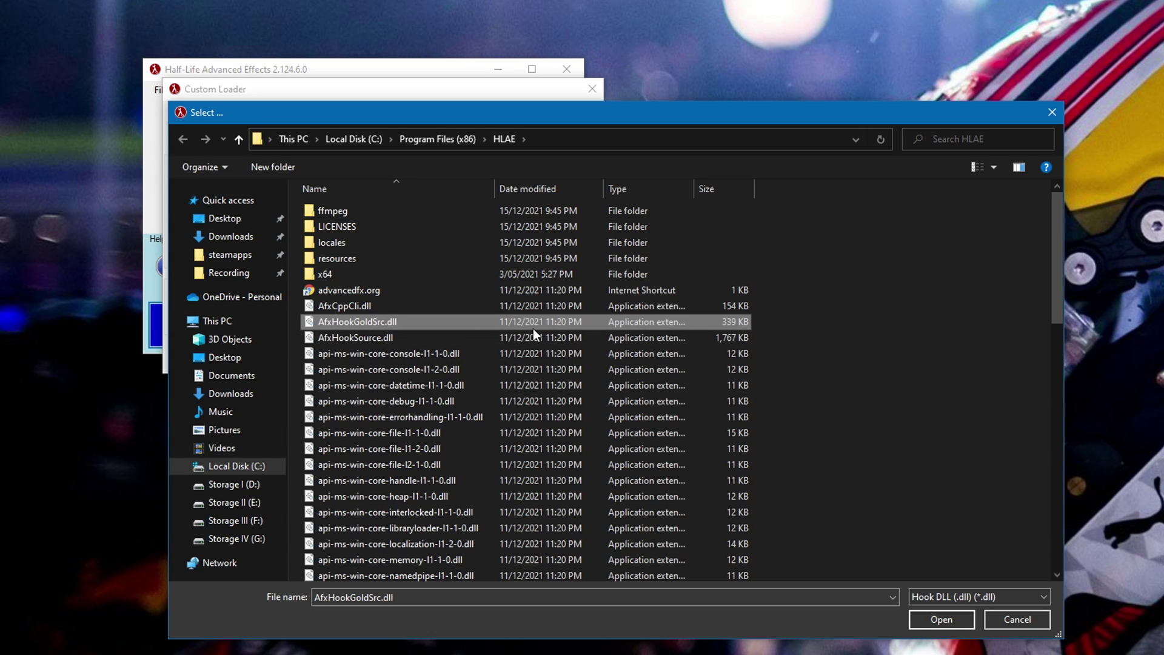
click(340, 340)
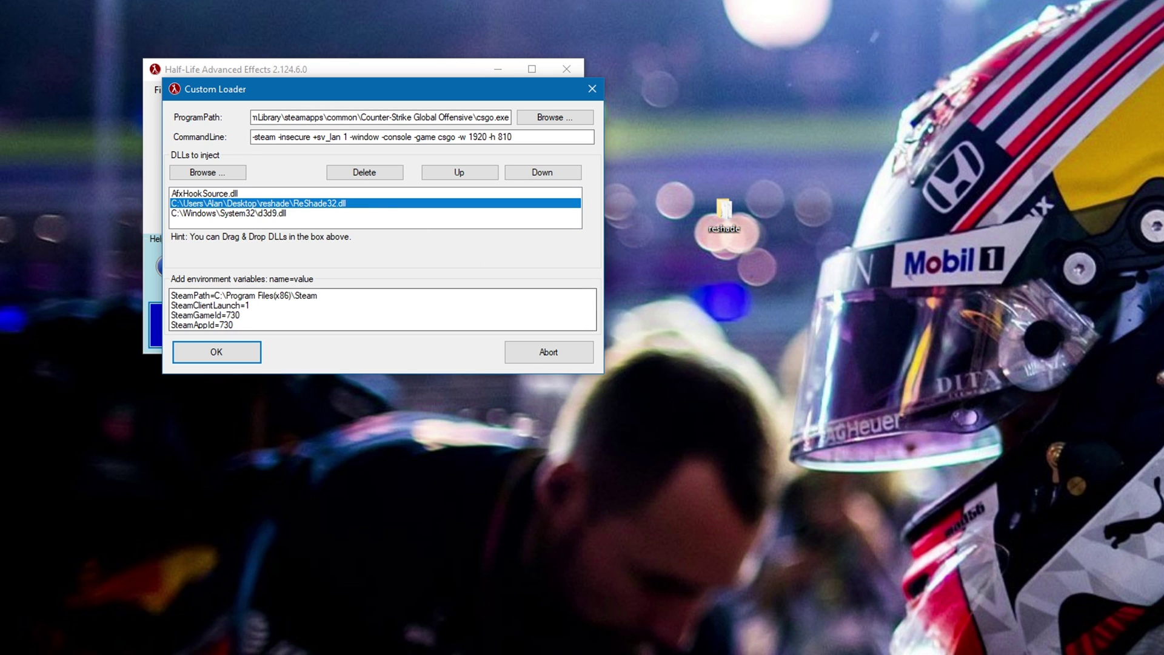
Compare the reshade folder's ReShade64.dll with the inject list, select d3d9.dll, and launch CS:GO
click(683, 646)
click(763, 290)
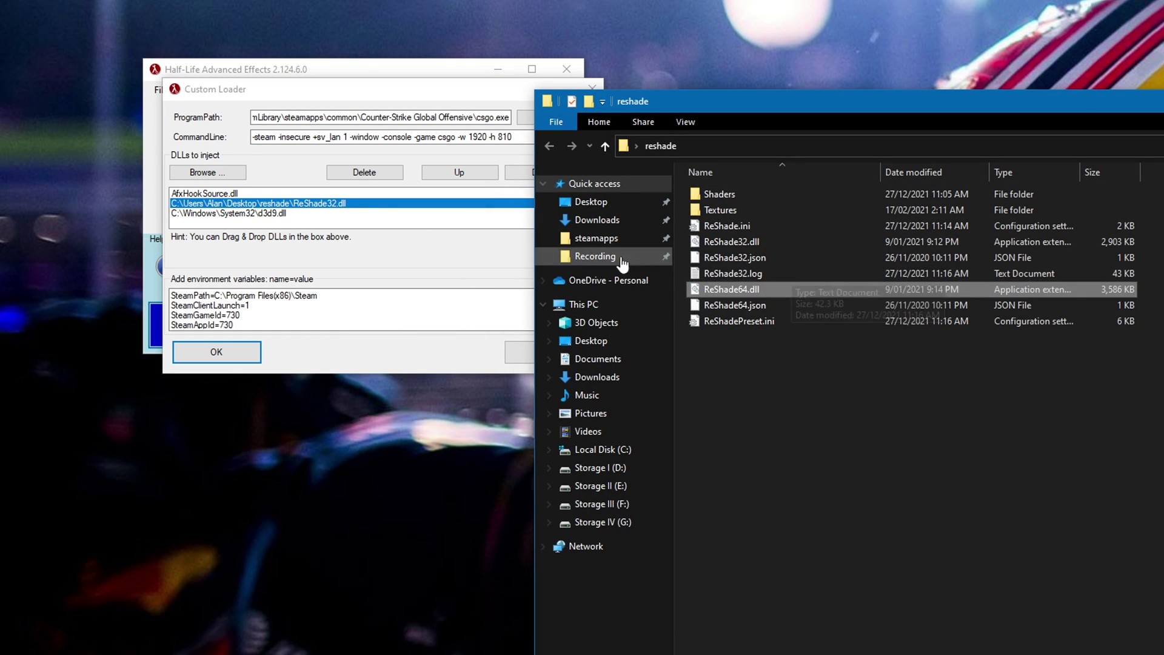
drag(795, 285, 343, 220)
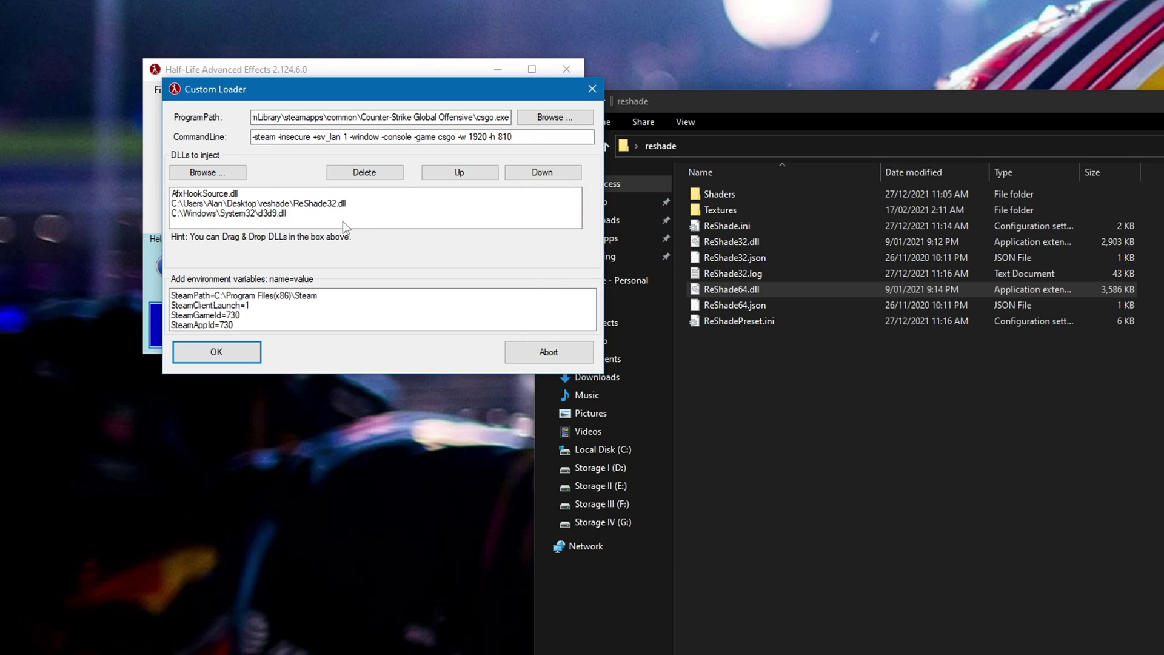
click(256, 215)
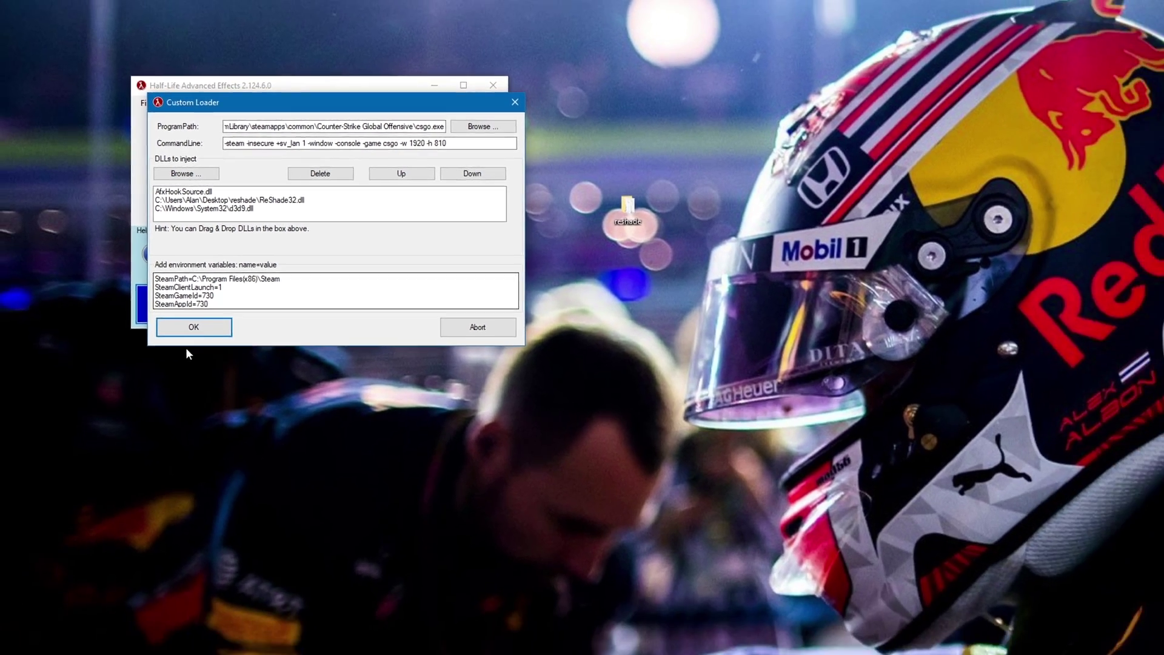
click(233, 355)
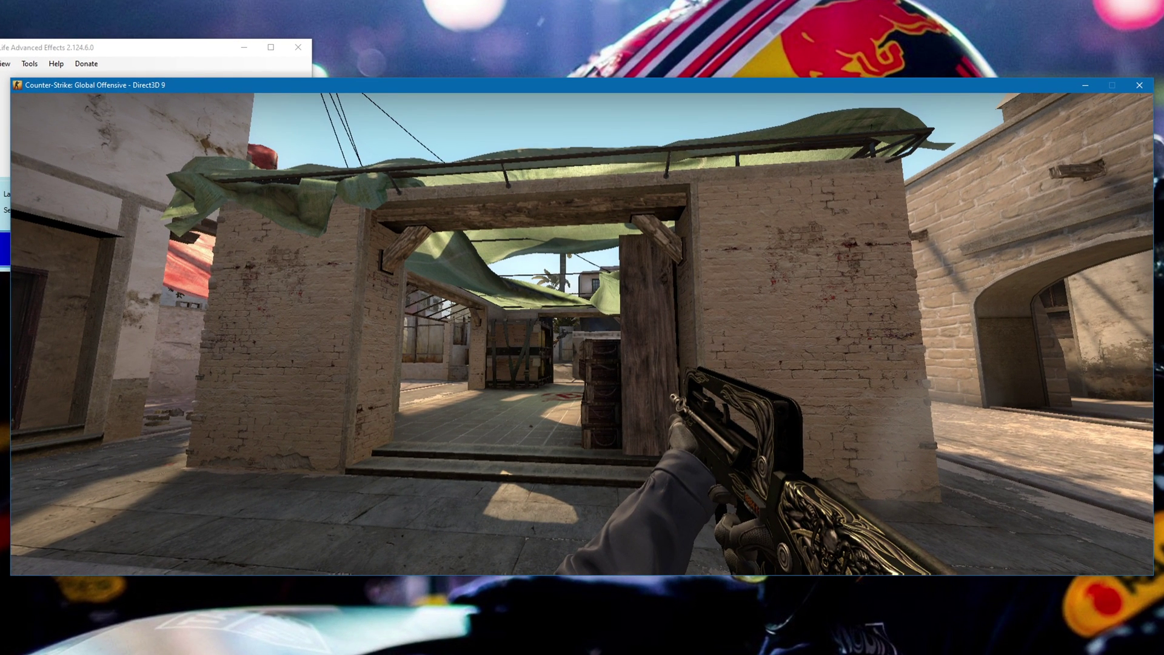
Show the ReShade overlay in CS:GO, check the Settings search paths, and browse the Home effects list
key(Home)
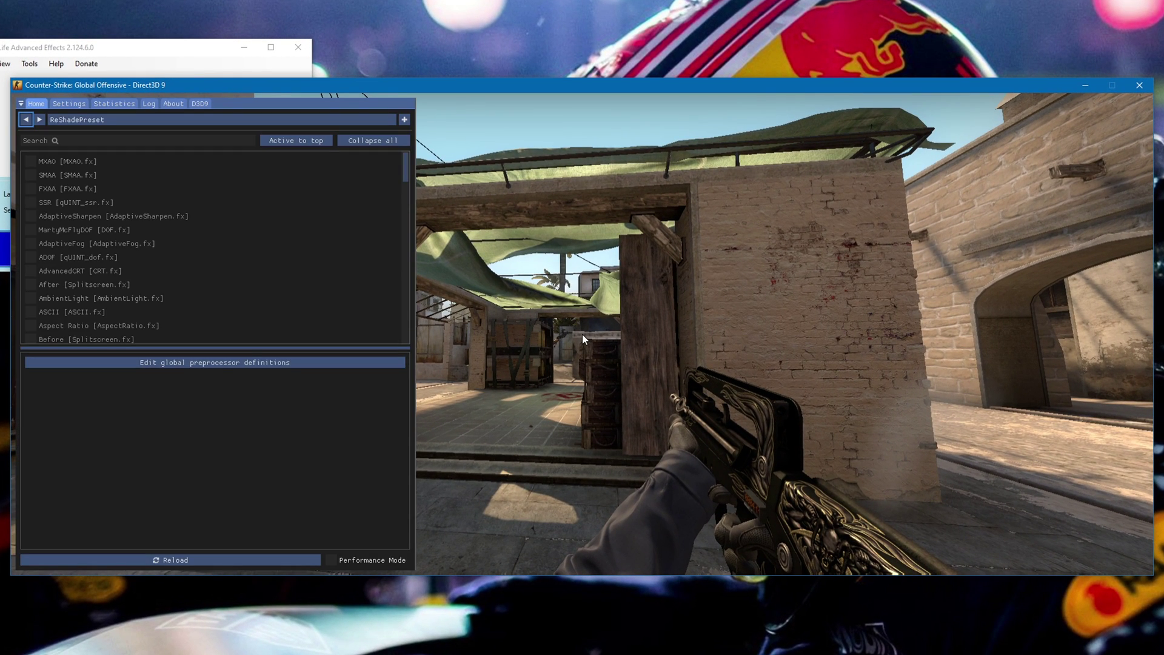
click(69, 103)
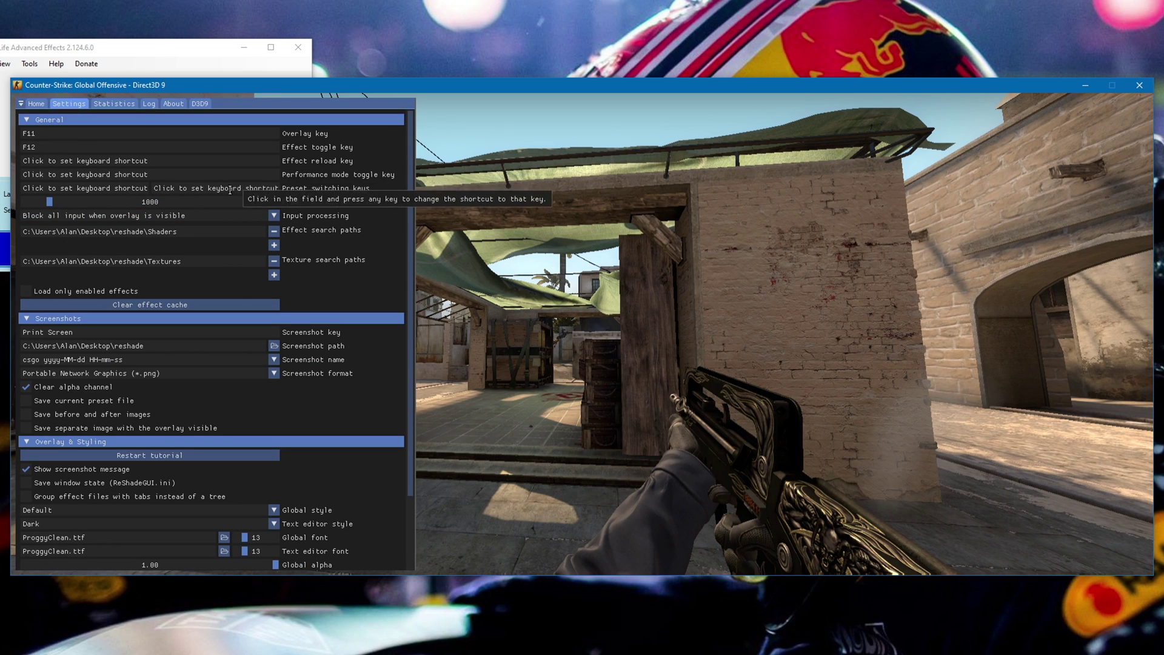
click(36, 104)
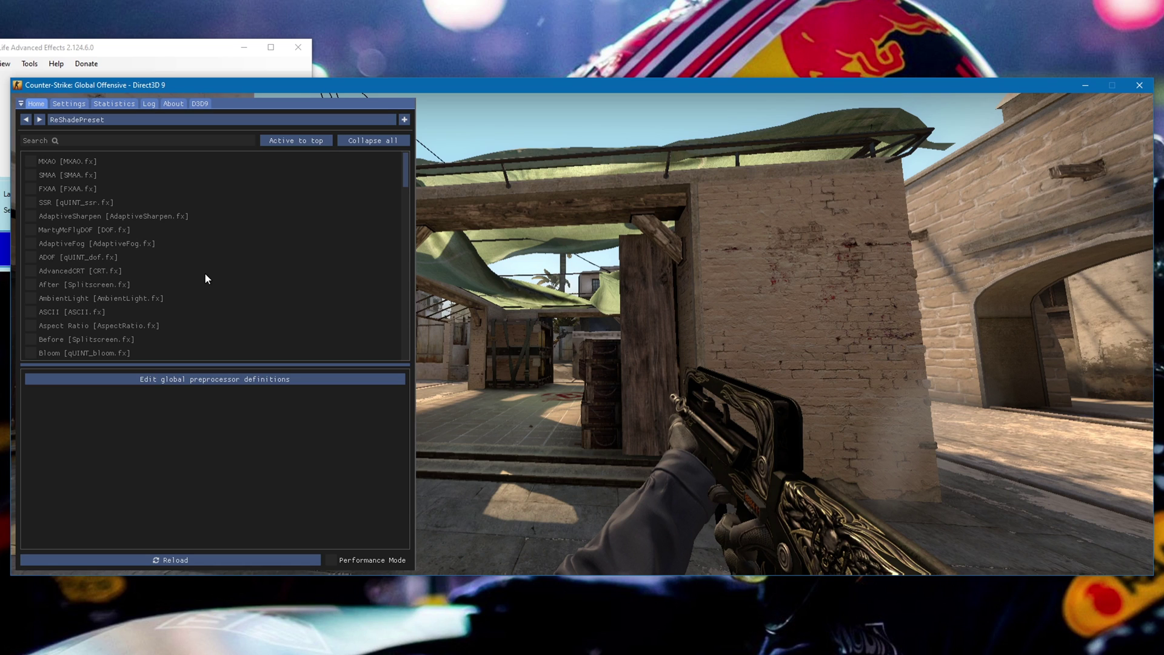
scroll(176, 254, down, 4)
scroll(227, 267, down, 3)
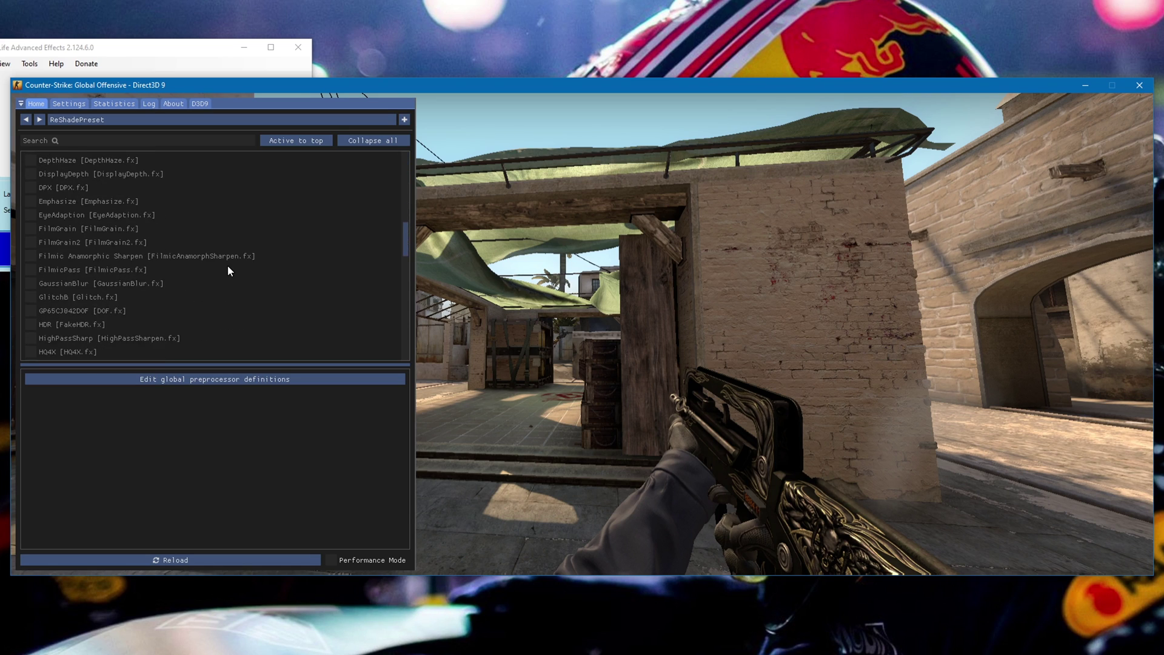
scroll(228, 270, up, 7)
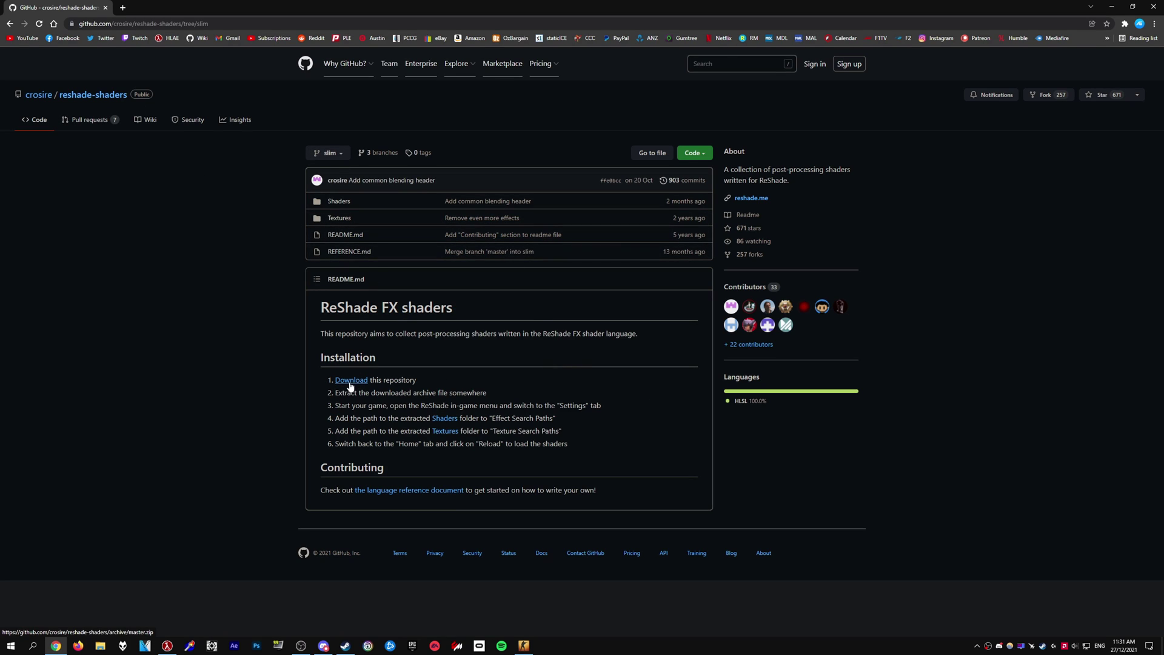
Read the repository's download instructions and preview the Code download options on the slim branch
drag(417, 380, 360, 380)
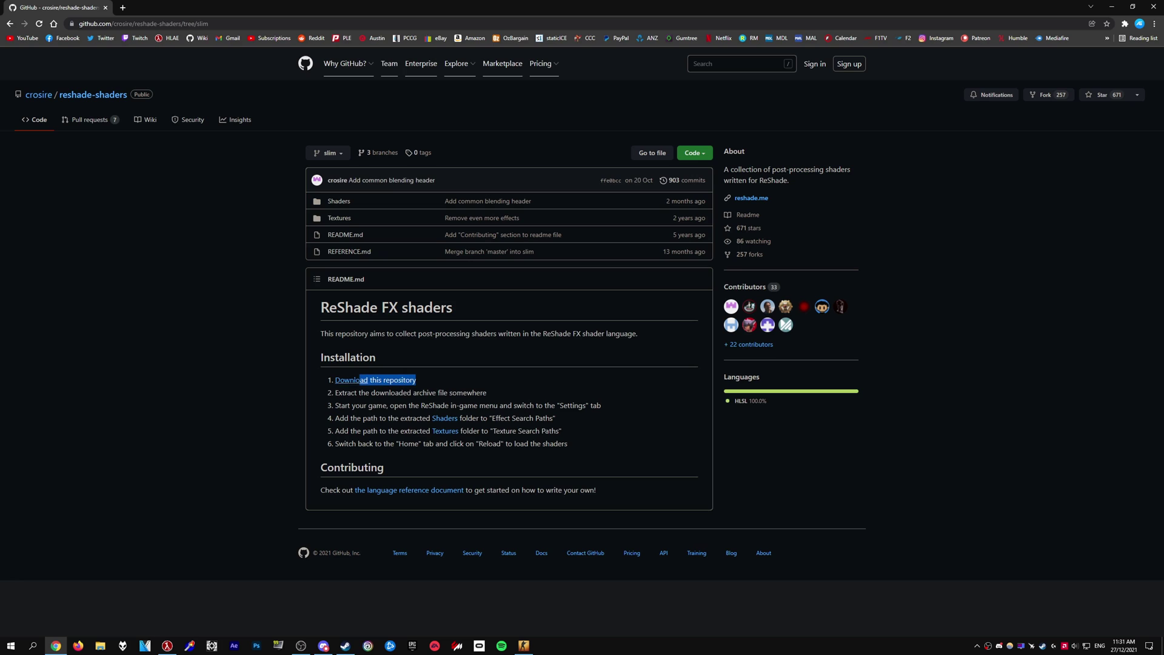
click(469, 384)
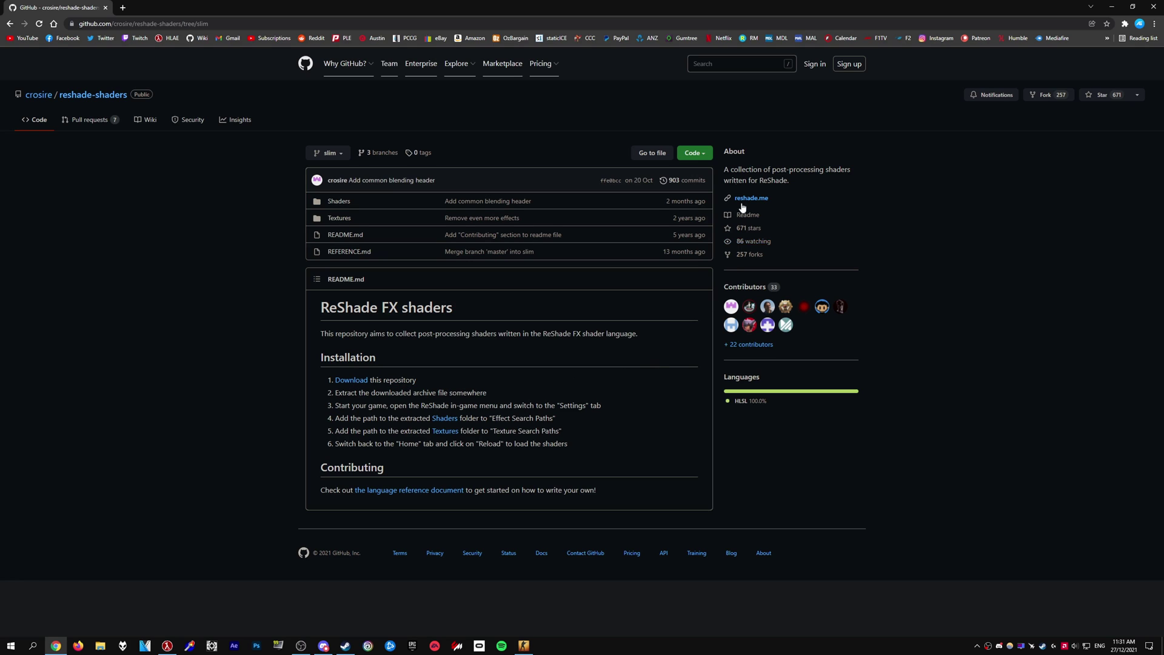
click(694, 153)
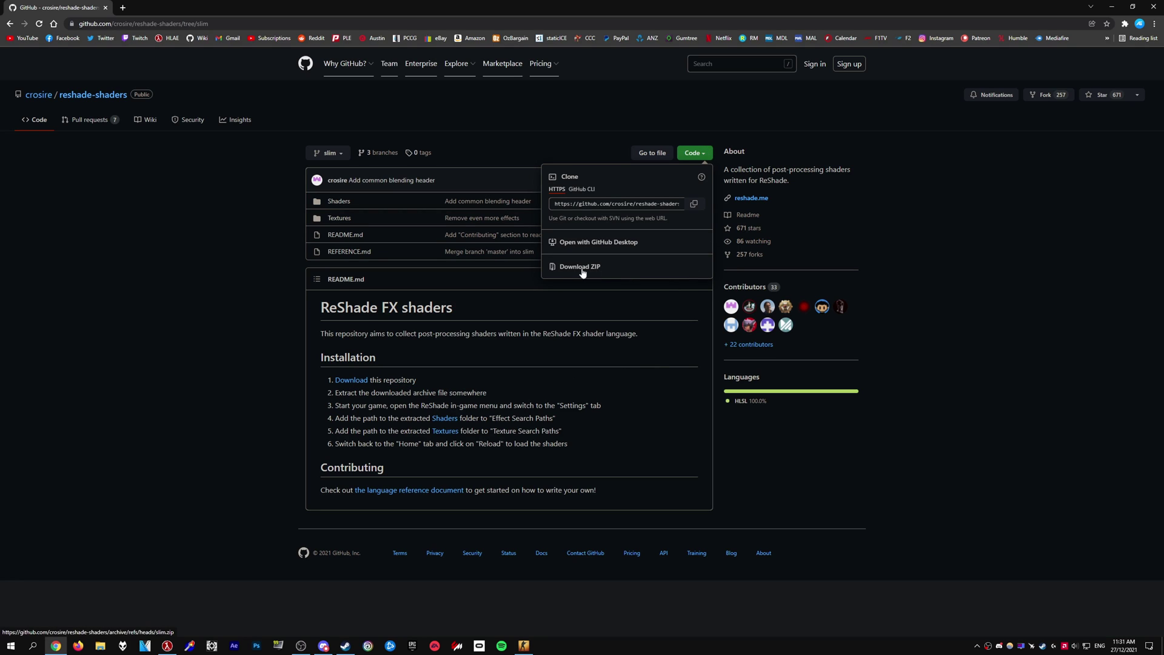
click(494, 307)
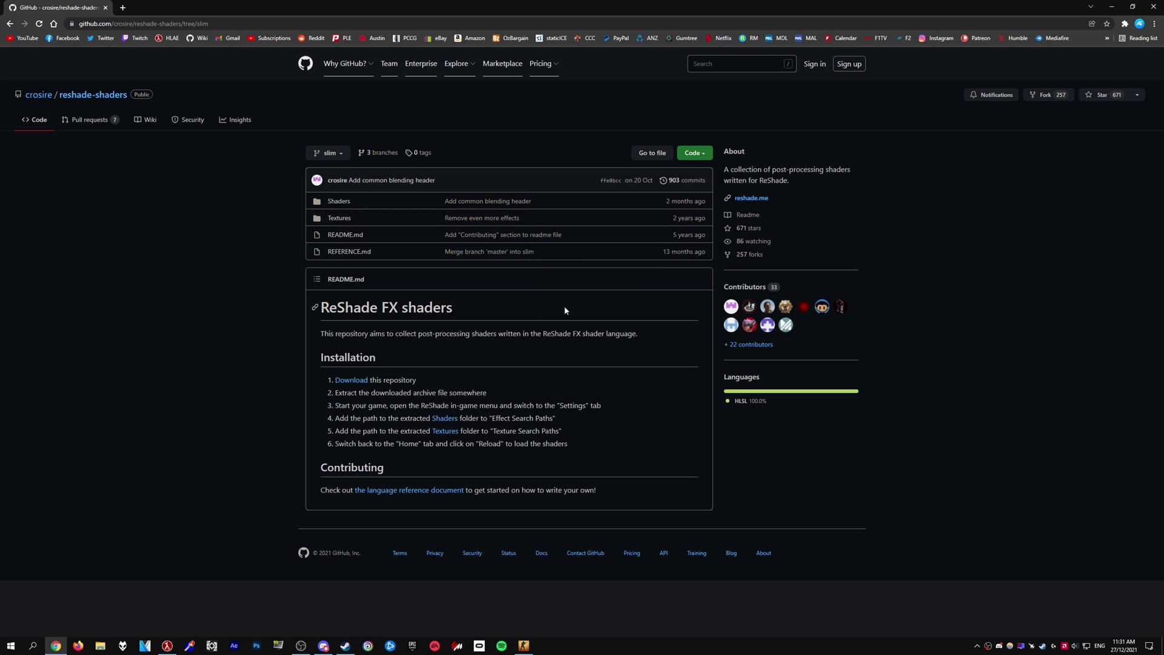
Switch reshade-shaders to the master branch and download it as a ZIP
click(336, 156)
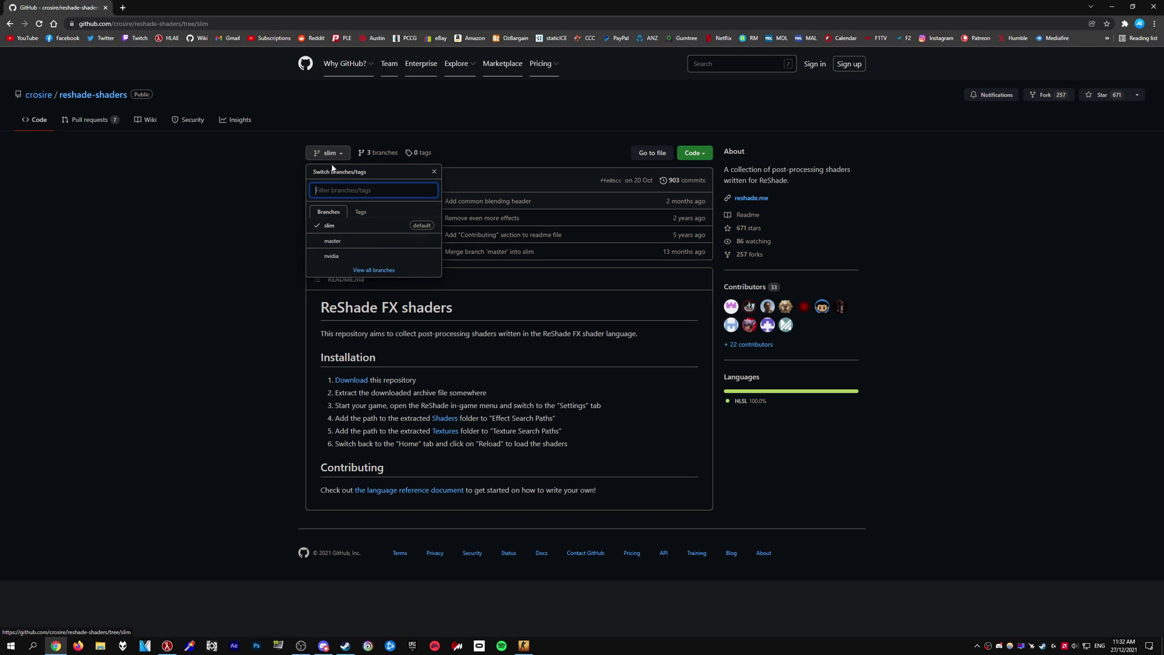
click(333, 241)
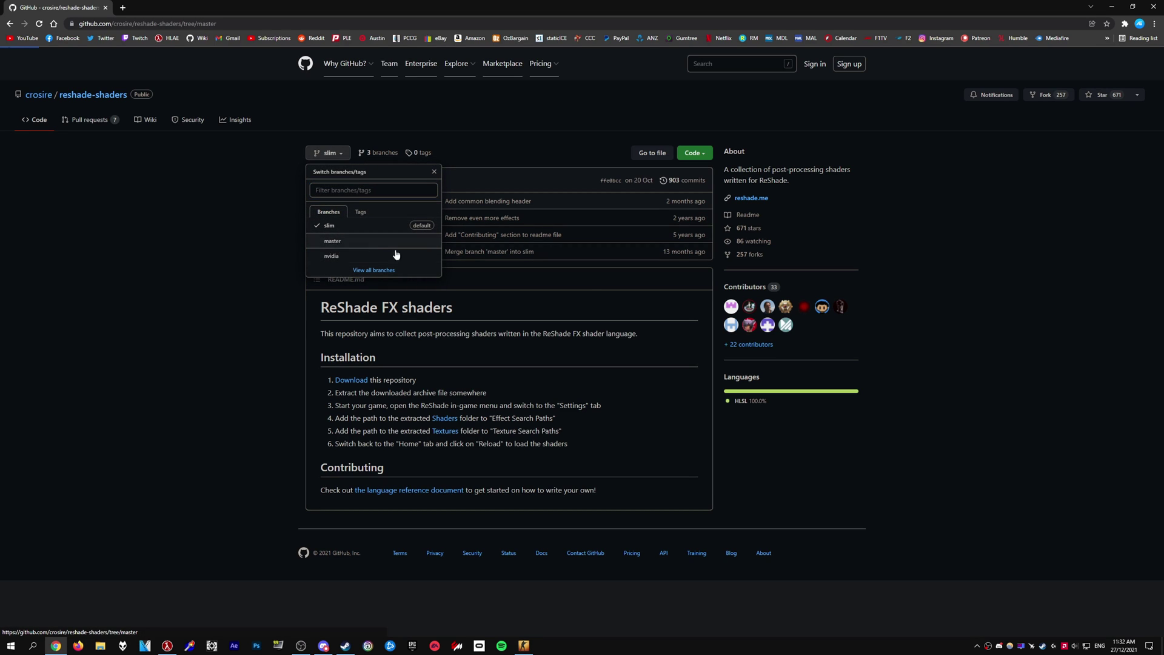
click(694, 153)
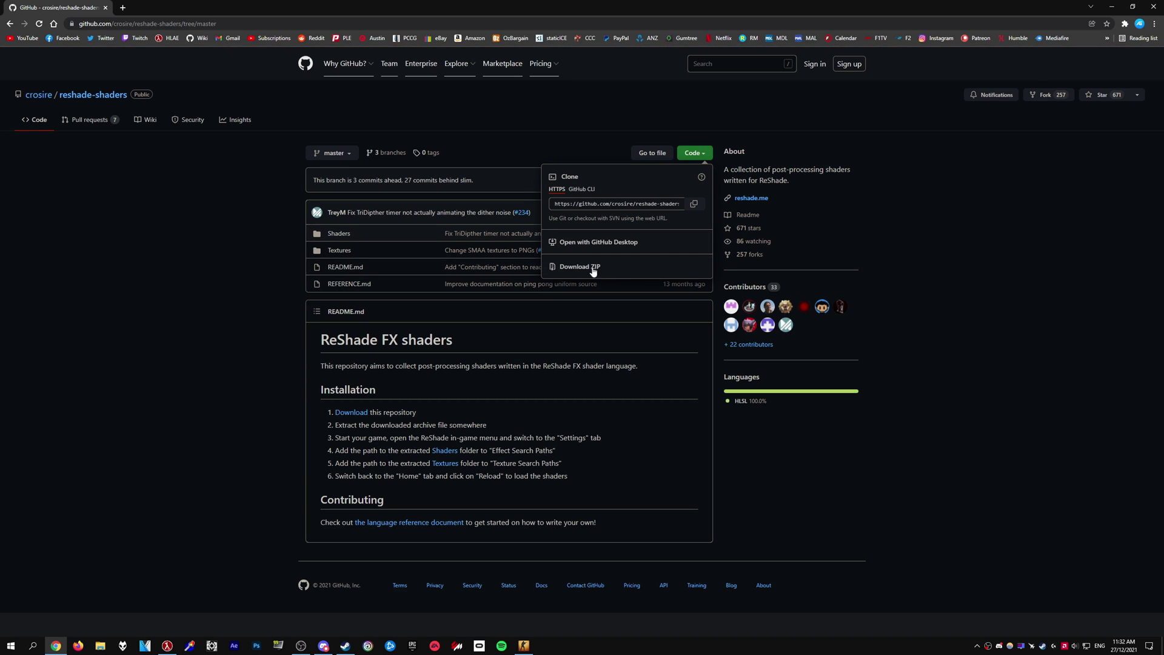
click(587, 313)
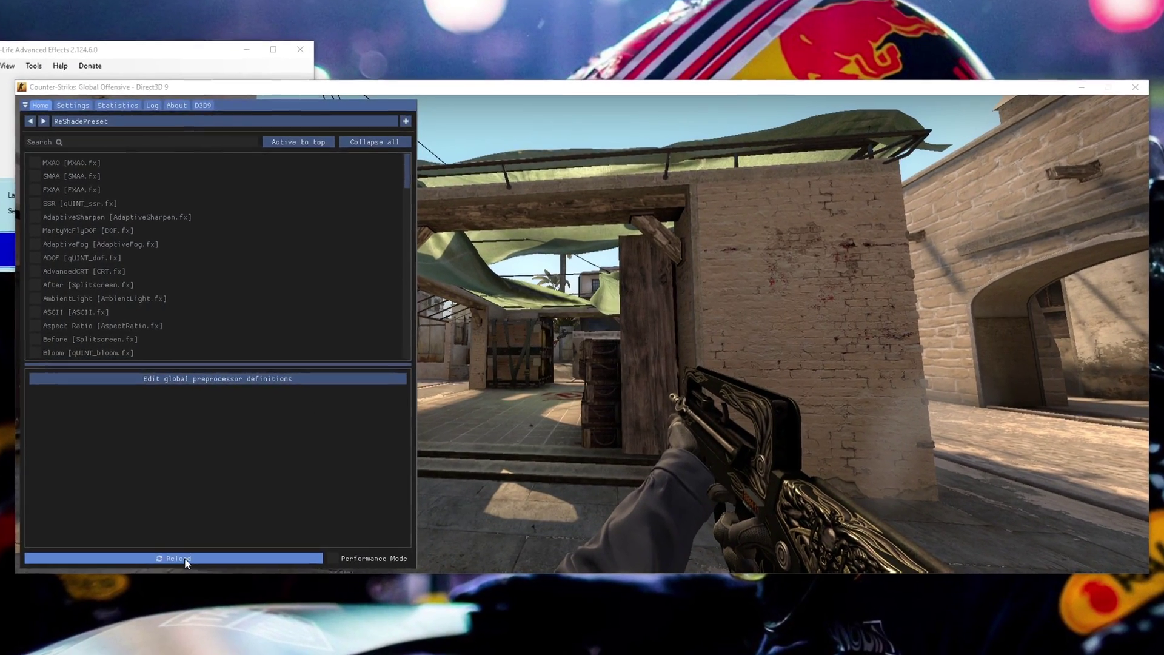
Reload ReShade's shaders from the search paths and scroll the effects list
click(185, 559)
scroll(130, 272, down, 10)
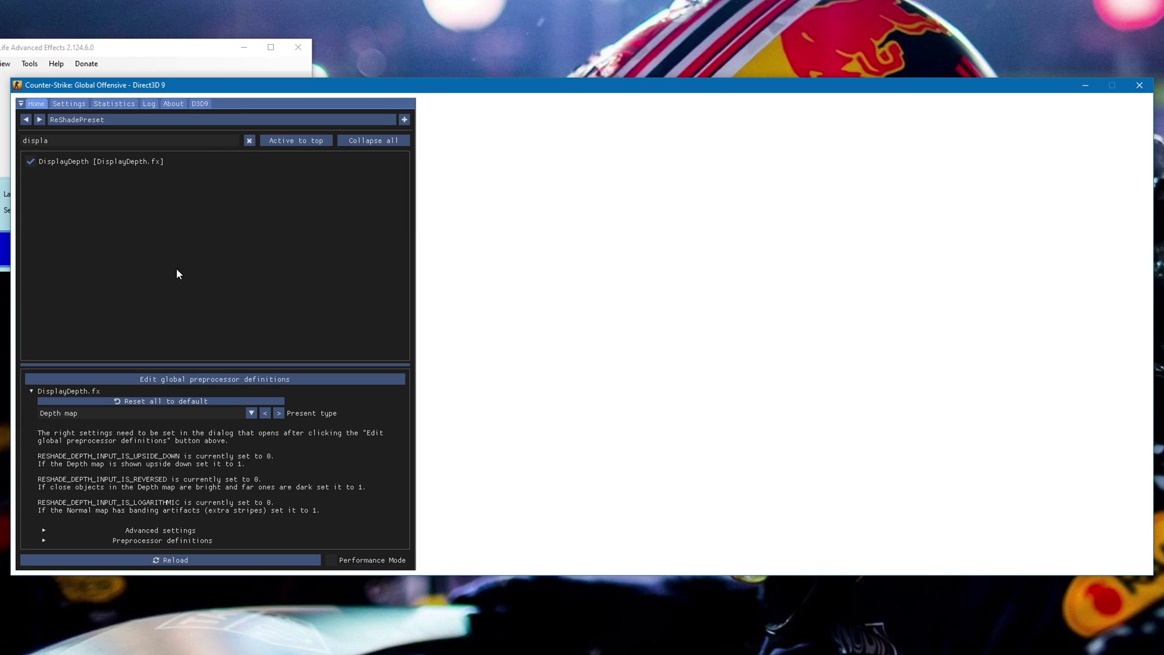
Review the RESHADE_DEPTH global preprocessor values, close them, and show the D3D9 depth buffer options
click(103, 380)
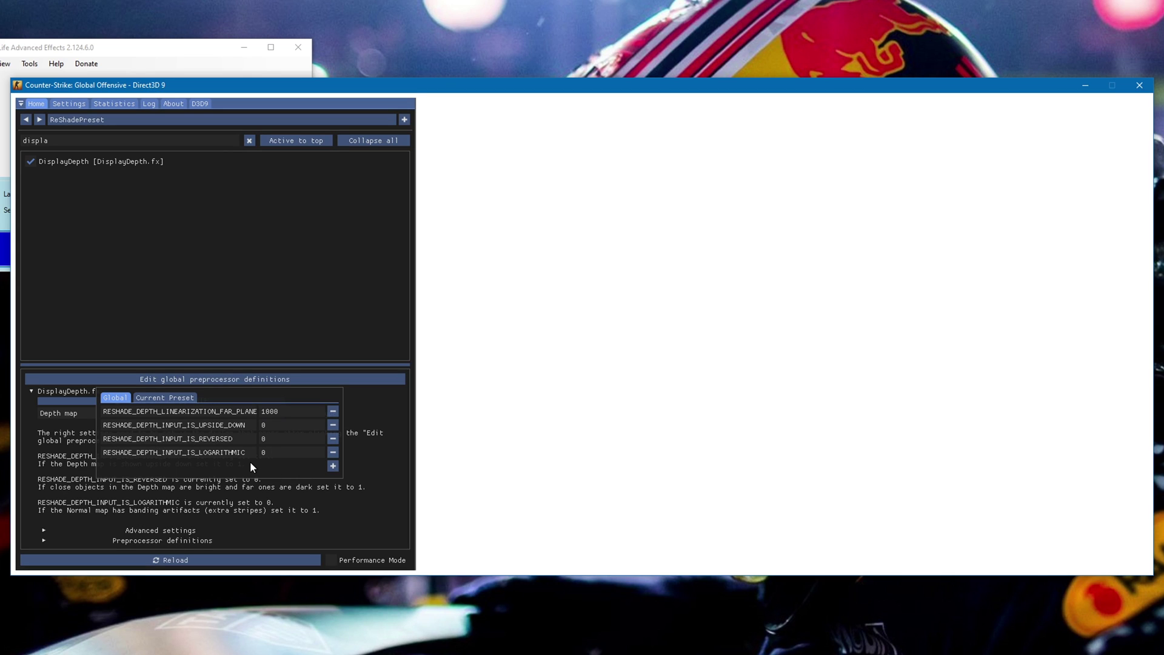
click(233, 489)
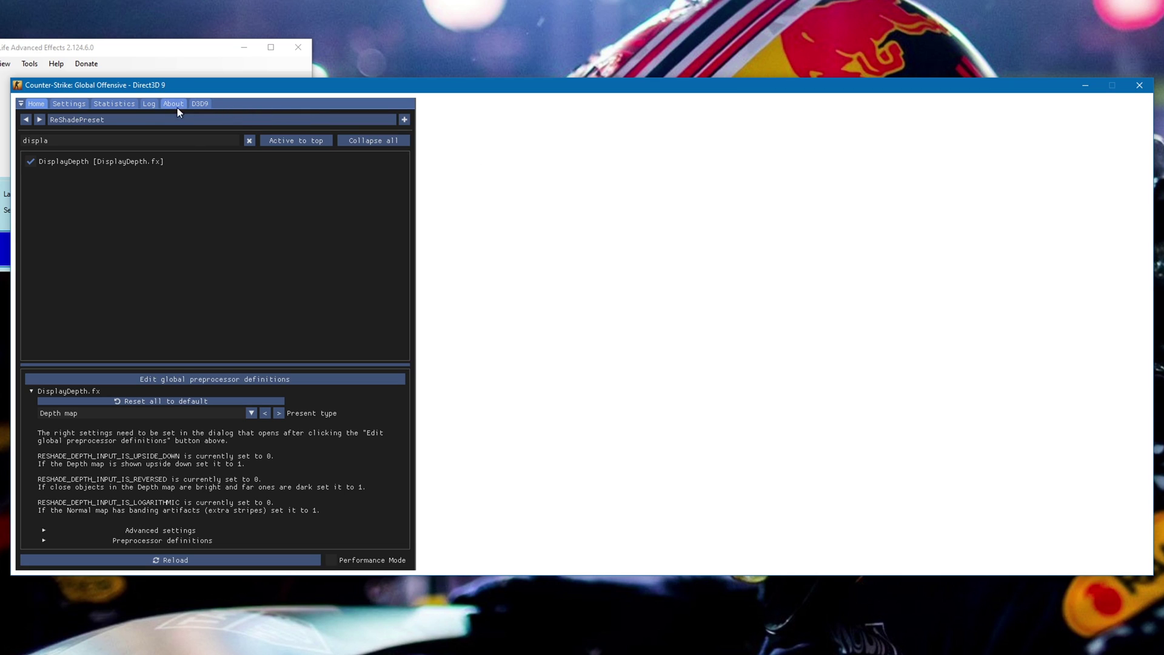
click(206, 106)
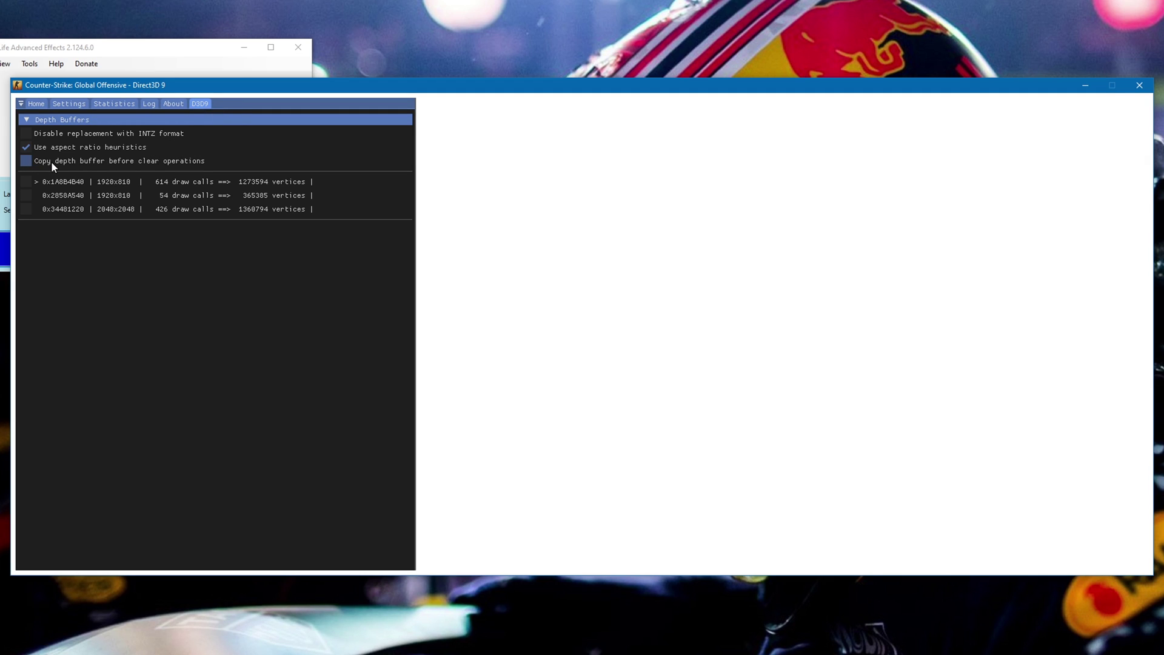
Enable 'Copy depth buffer before clear operations', then untick DisplayDepth and clear the shader search filter
click(175, 166)
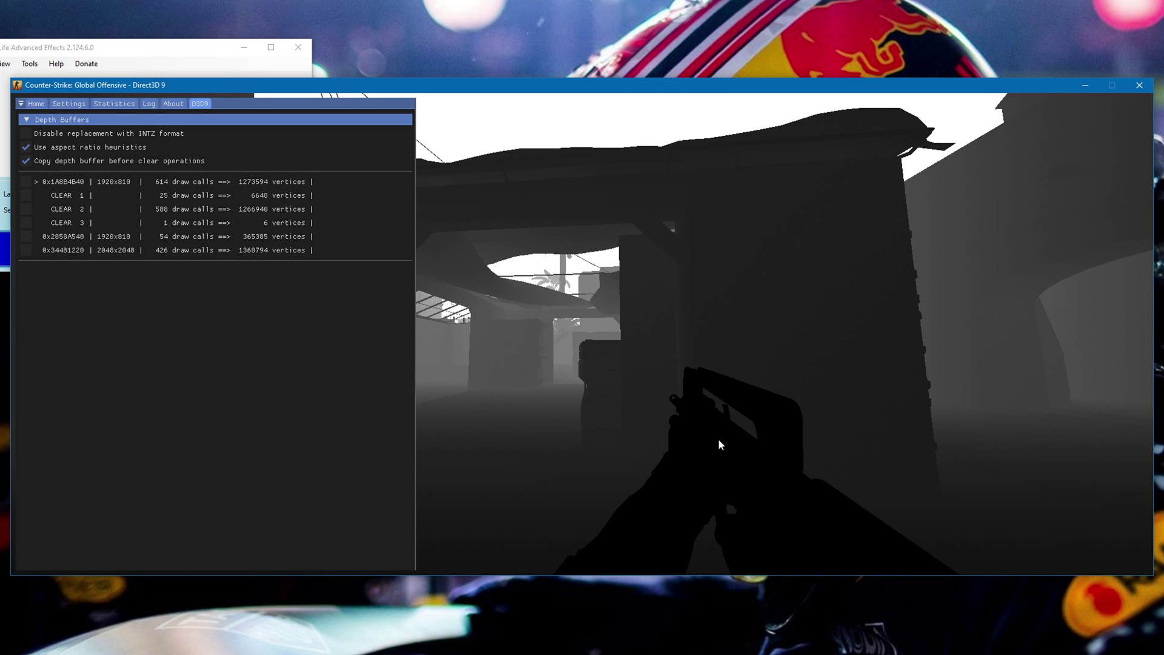
click(63, 107)
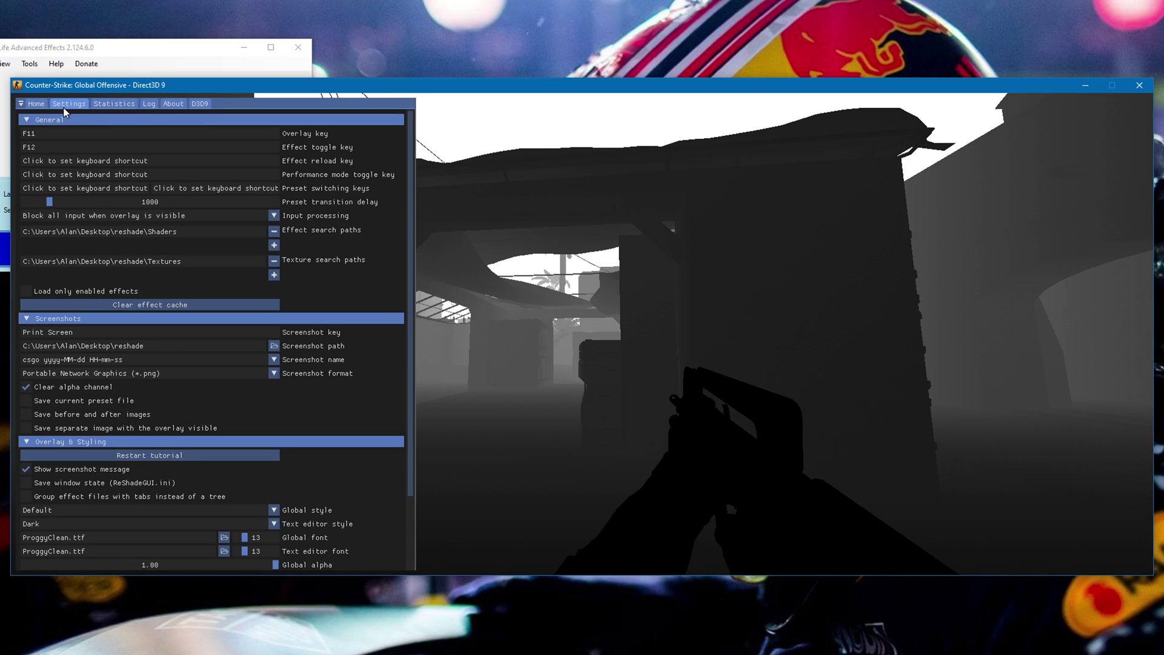
click(42, 105)
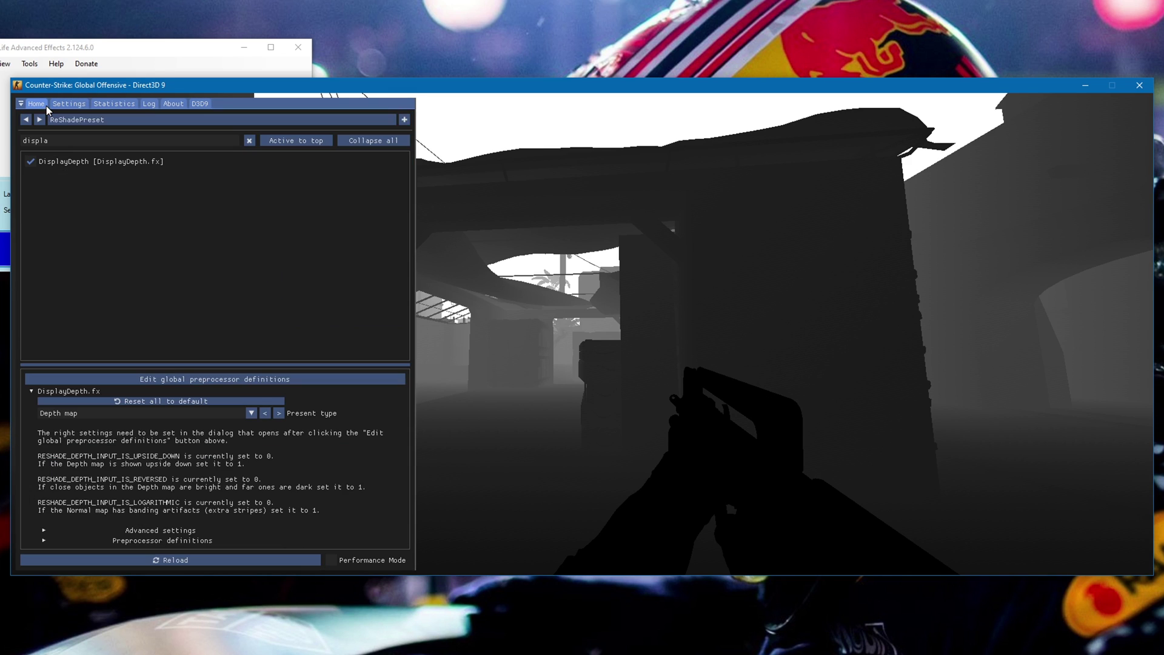
click(50, 160)
click(249, 140)
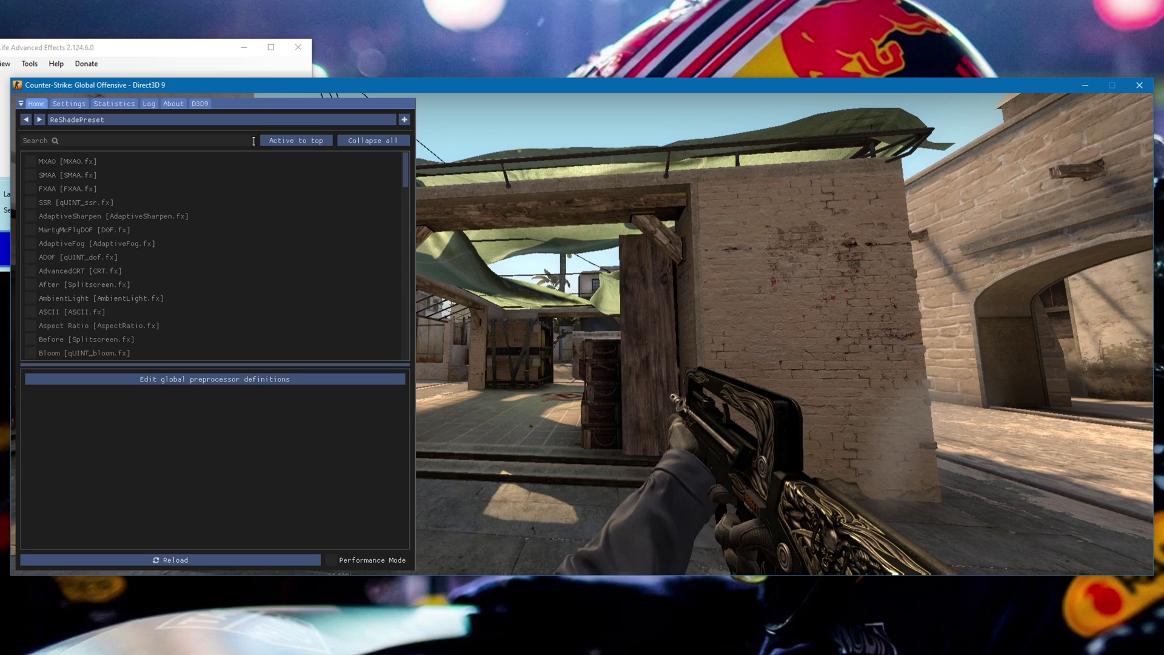
Hide the ReShade overlay and check CS:GO's Video settings, where Multisampling Anti-Aliasing stays at None
key(Home)
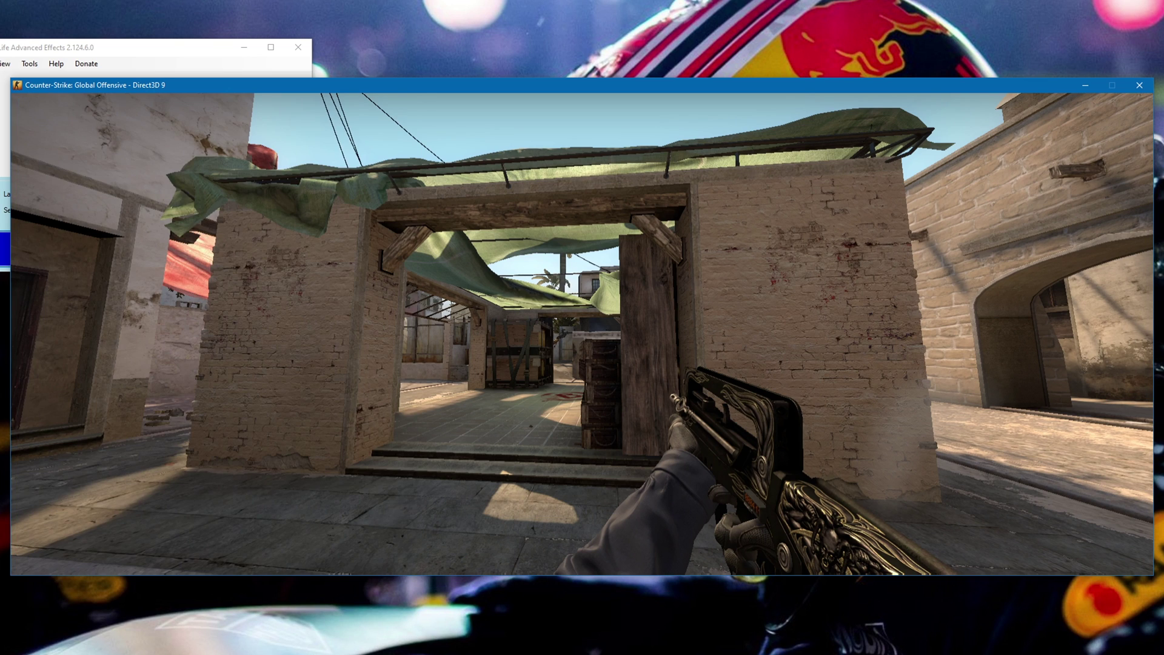
key(Escape)
click(33, 200)
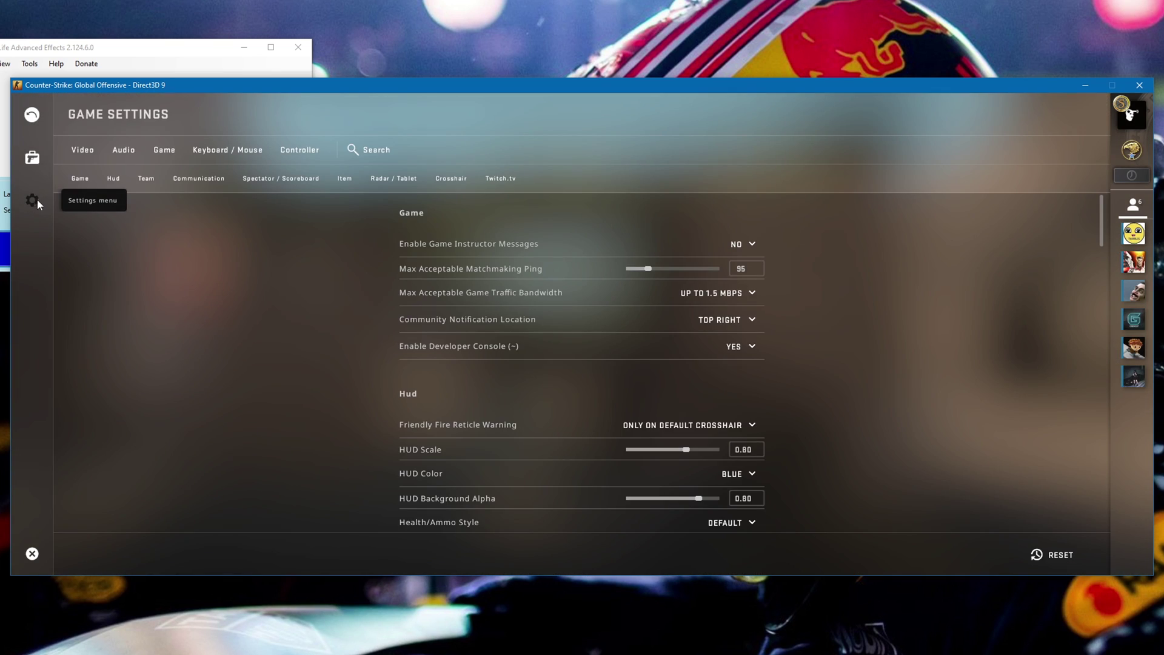
click(82, 152)
scroll(845, 352, down, 6)
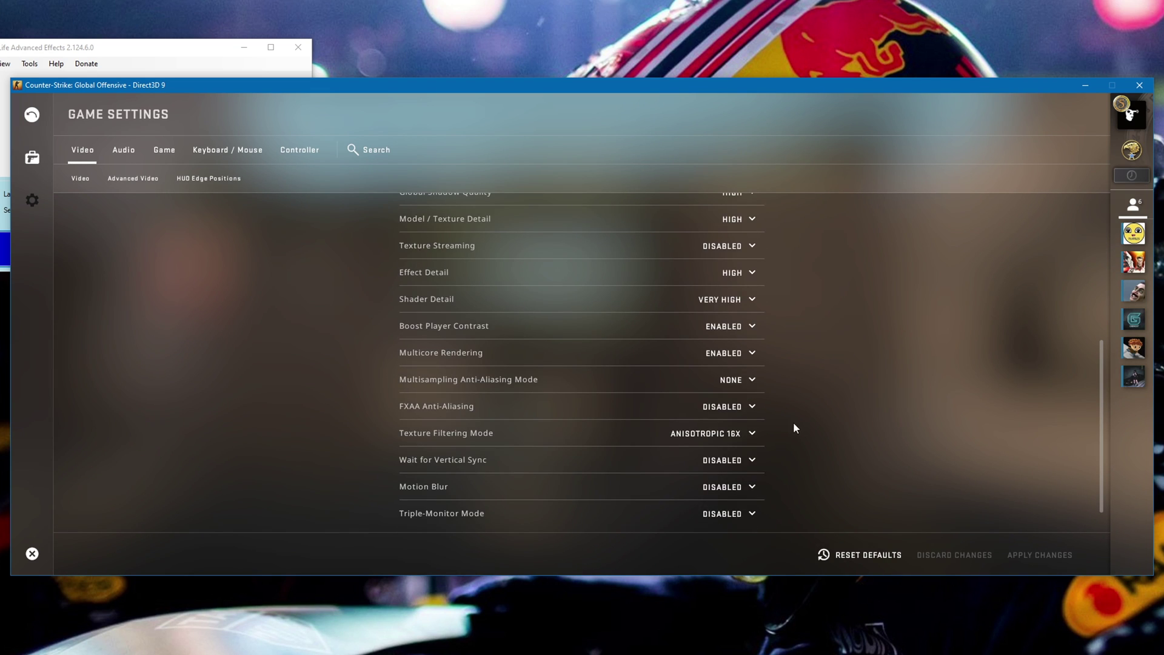
click(759, 381)
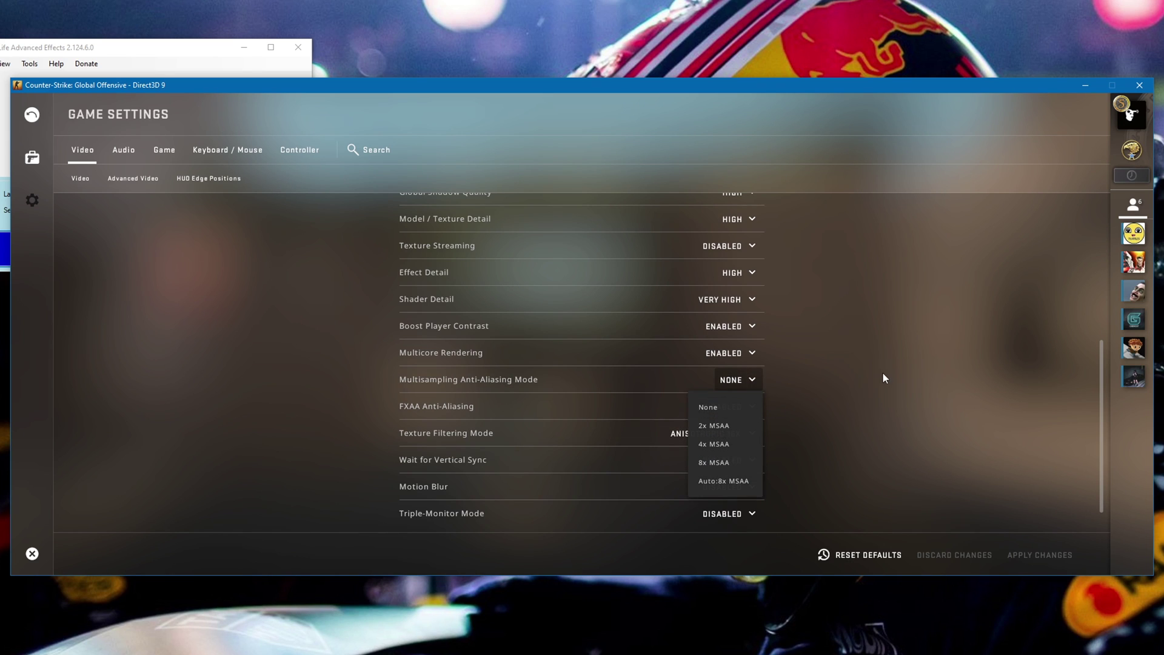